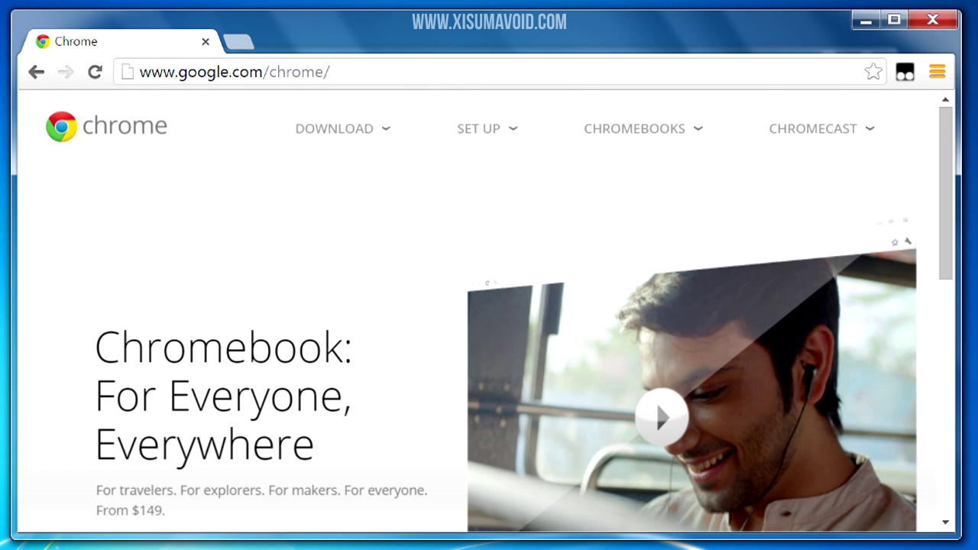
Step: Search 'portable chrome' and download Google Chrome Portable from its PortableApps.com page
{"action": "key", "text": "ctrl+l"}
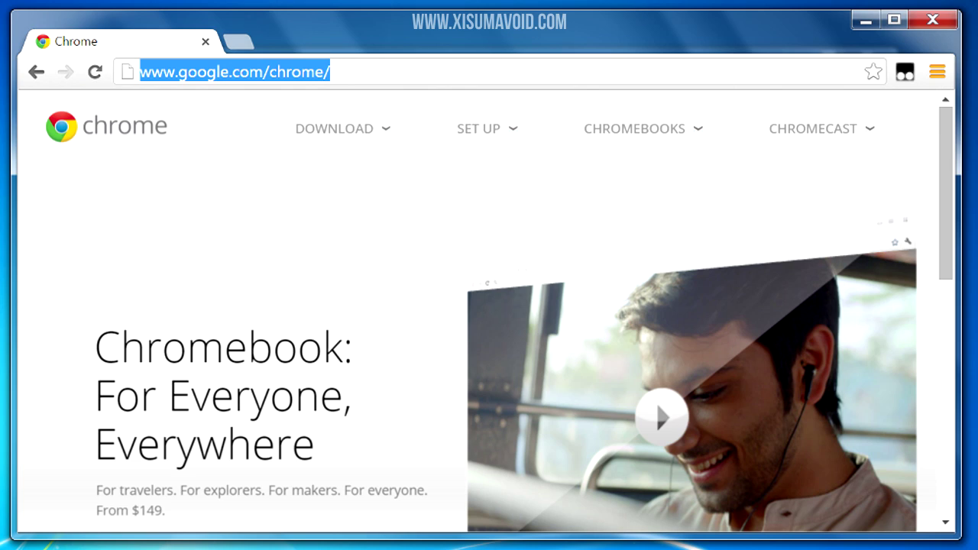
{"action": "type", "text": "portable c"}
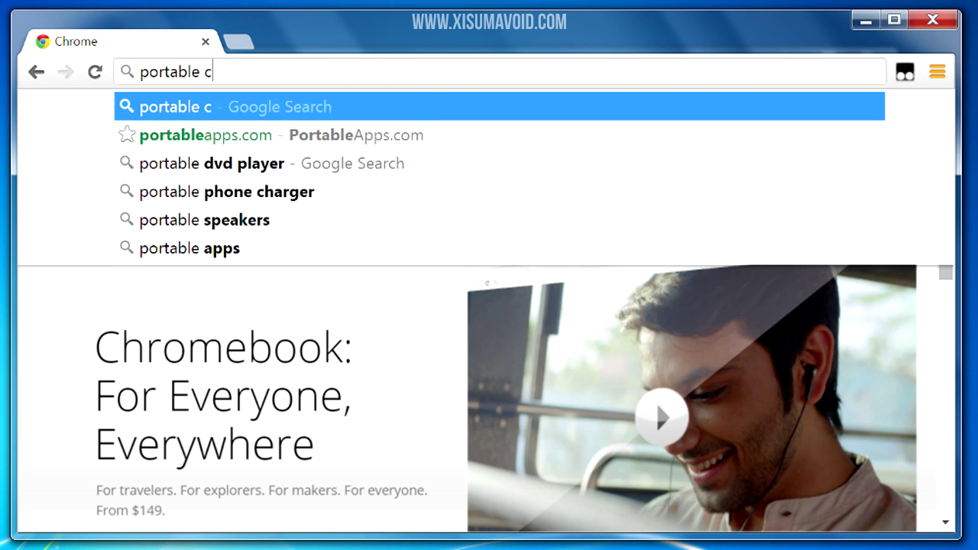
{"action": "type", "text": "hrom"}
{"action": "key", "text": "Return"}
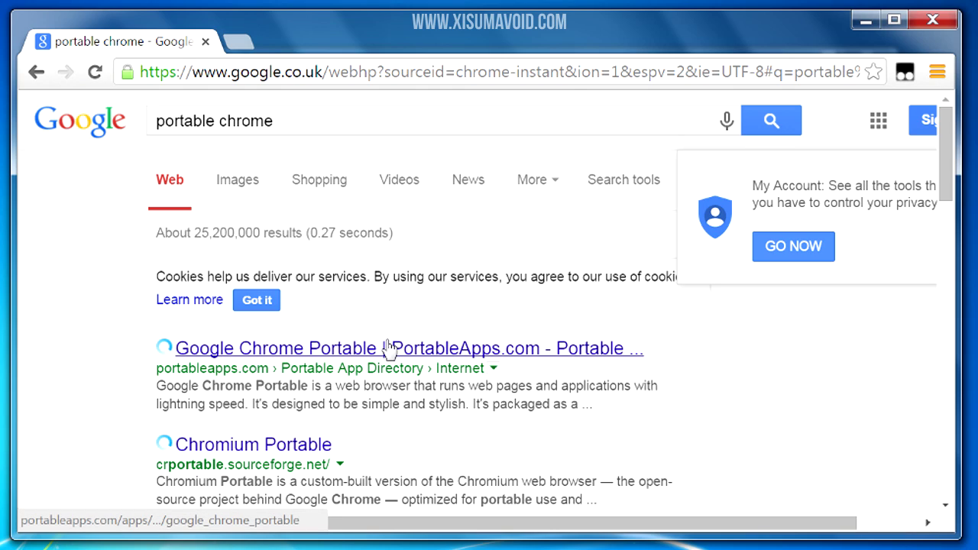
{"action": "left_click", "coordinate": [584, 351]}
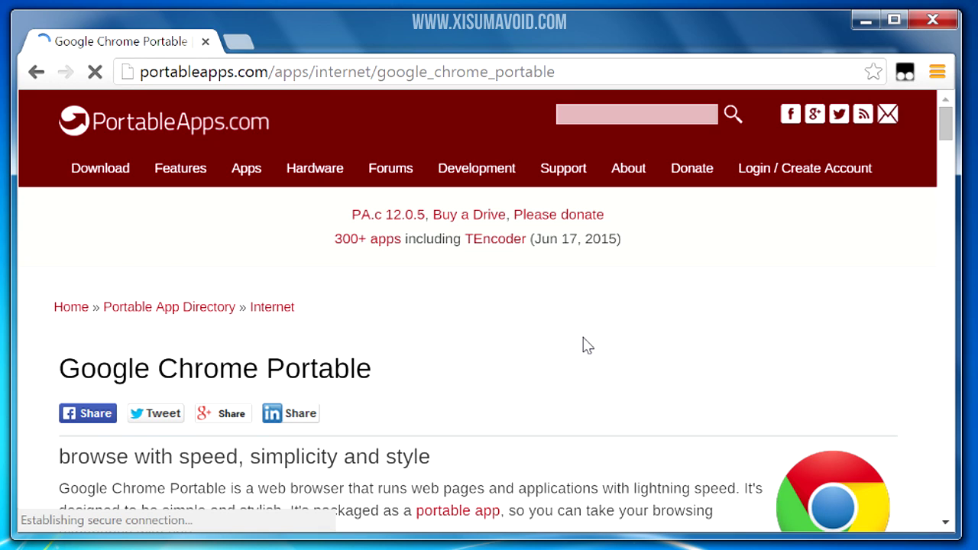
{"action": "scroll", "coordinate": [585, 344], "scroll_direction": "down", "scroll_amount": 1}
{"action": "scroll", "coordinate": [542, 360], "scroll_direction": "down", "scroll_amount": 1}
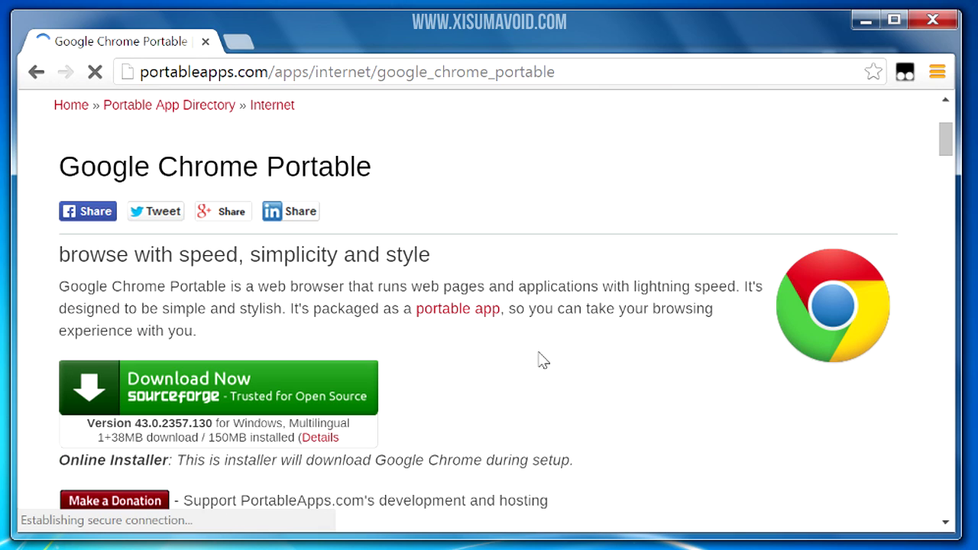
{"action": "left_click", "coordinate": [180, 385]}
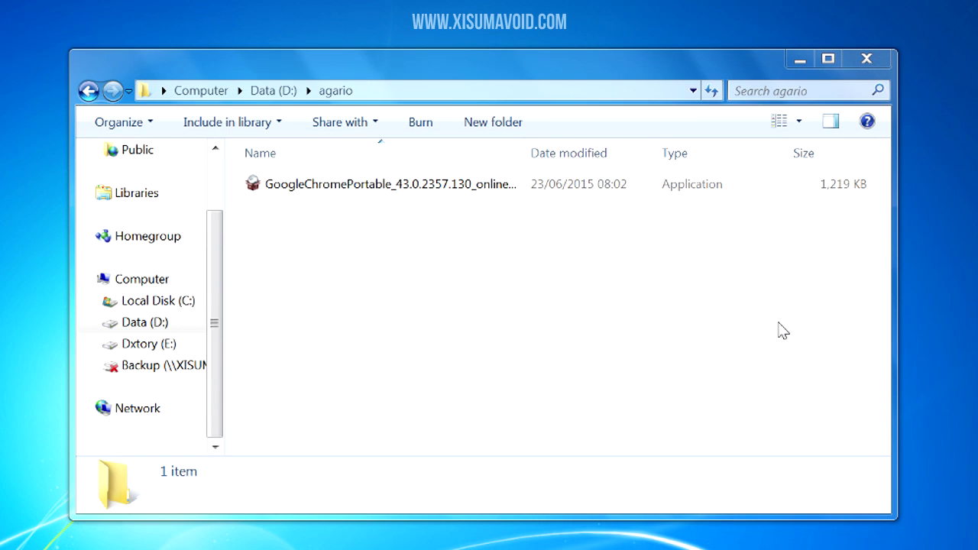
Step: Run the downloaded Chrome Portable installer in English, past its welcome page
{"action": "double_click", "coordinate": [410, 197]}
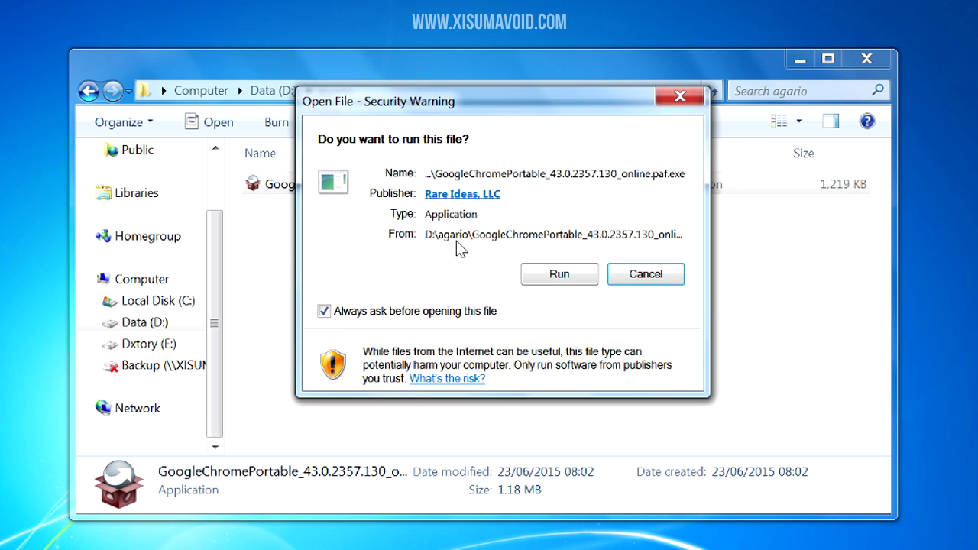
{"action": "left_click", "coordinate": [561, 275]}
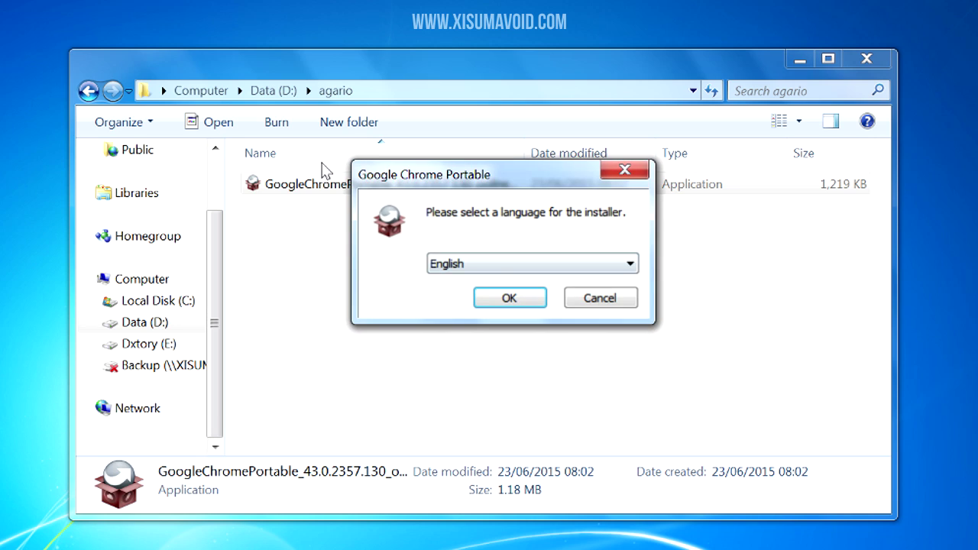
{"action": "key", "text": "Return"}
{"action": "key", "text": "Return"}
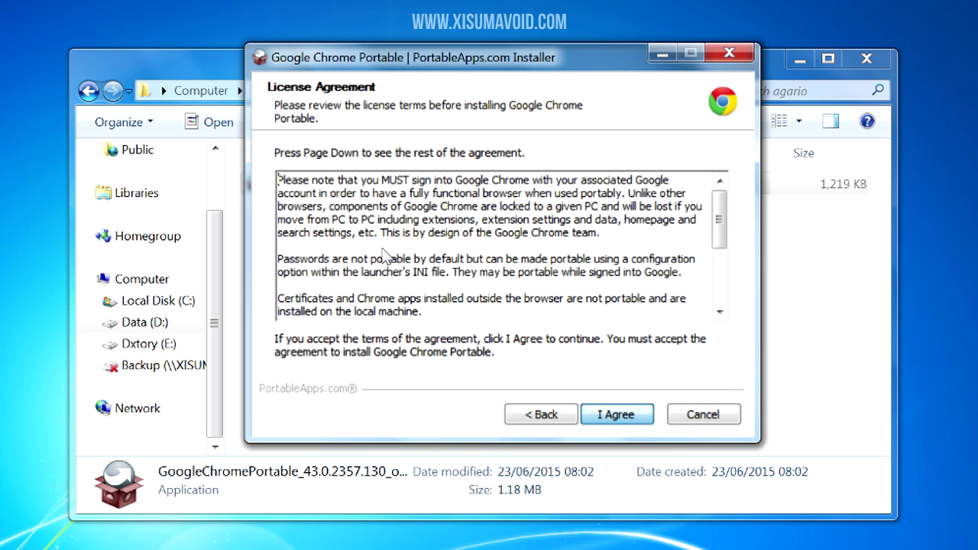
{"action": "key", "text": "Return"}
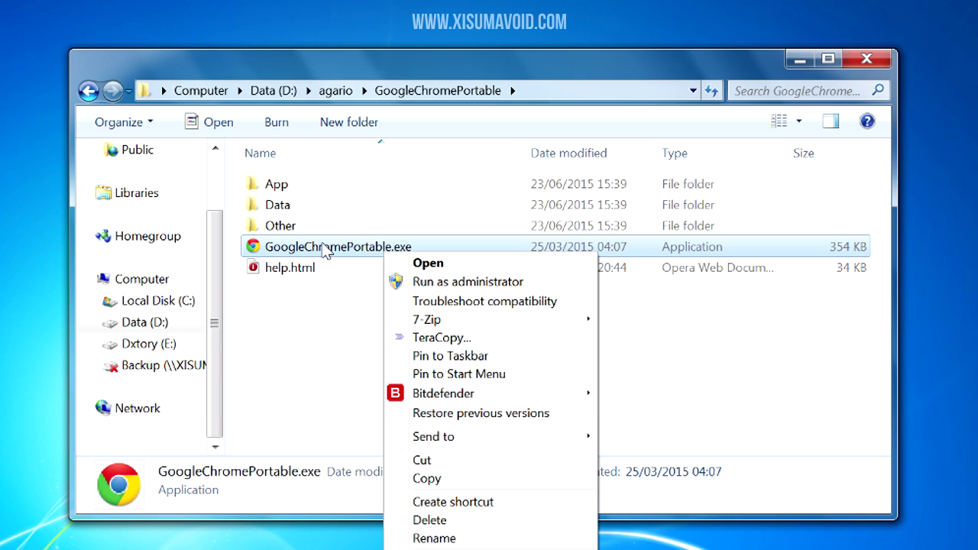
Step: Dismiss the context menu and rename, then launch GoogleChromePortable.exe
{"action": "left_click", "coordinate": [327, 253]}
{"action": "left_click", "coordinate": [366, 272]}
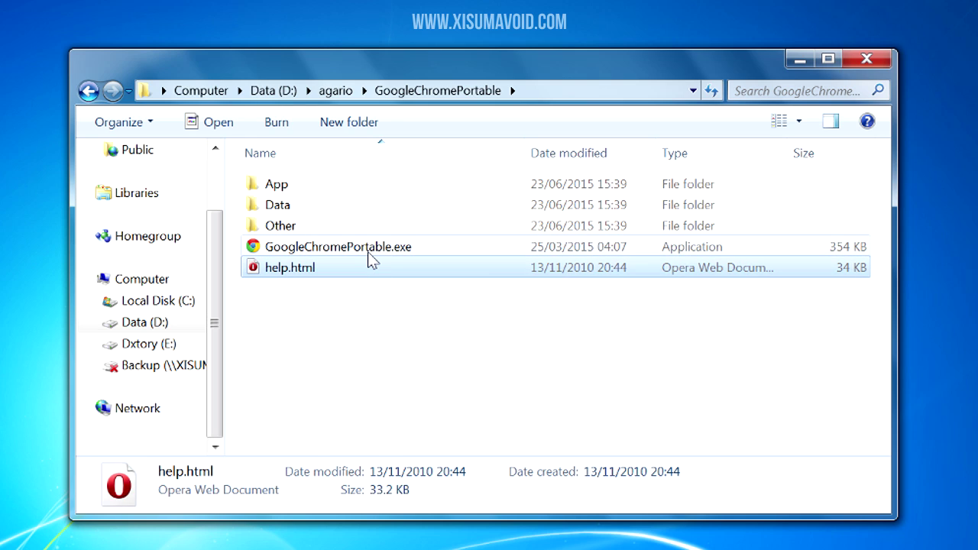
{"action": "double_click", "coordinate": [367, 252]}
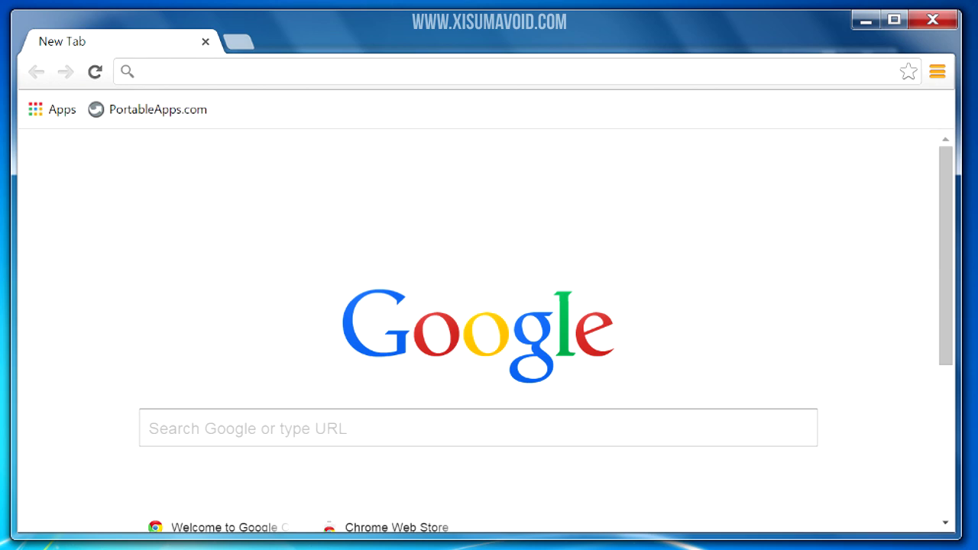
Step: Search 'tamper monkey' and add Tampermonkey to Chrome from the Chrome Web Store
{"action": "type", "text": "tamper m"}
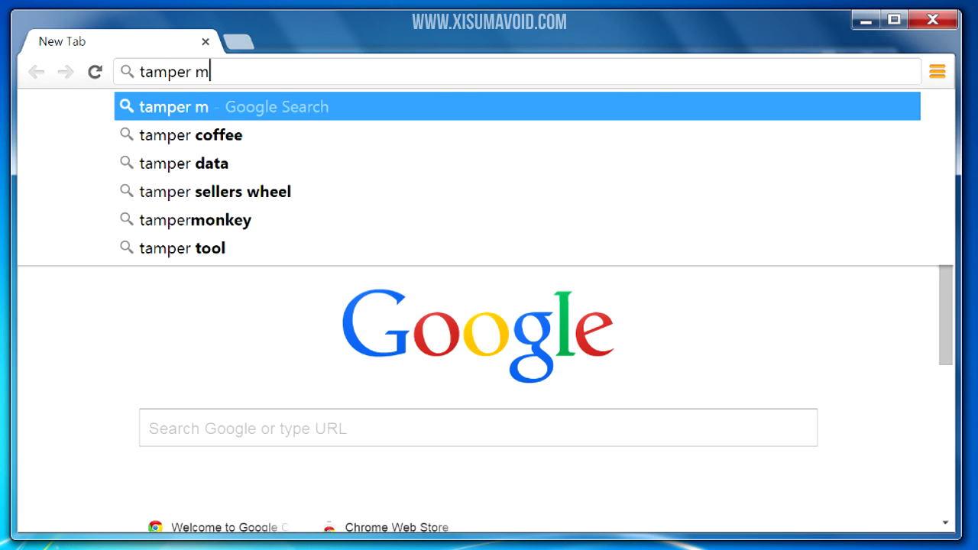
{"action": "type", "text": "onkey"}
{"action": "key", "text": "Return"}
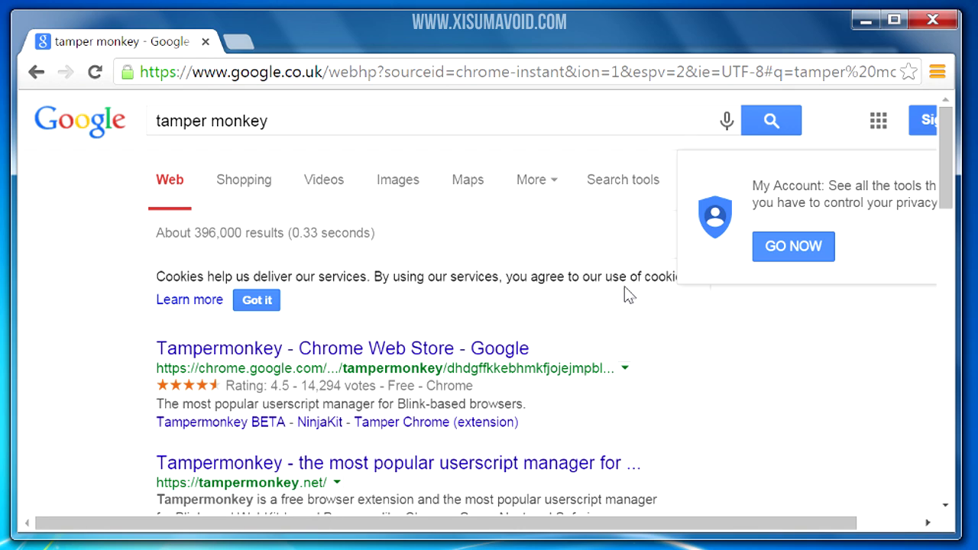
{"action": "left_click", "coordinate": [324, 355]}
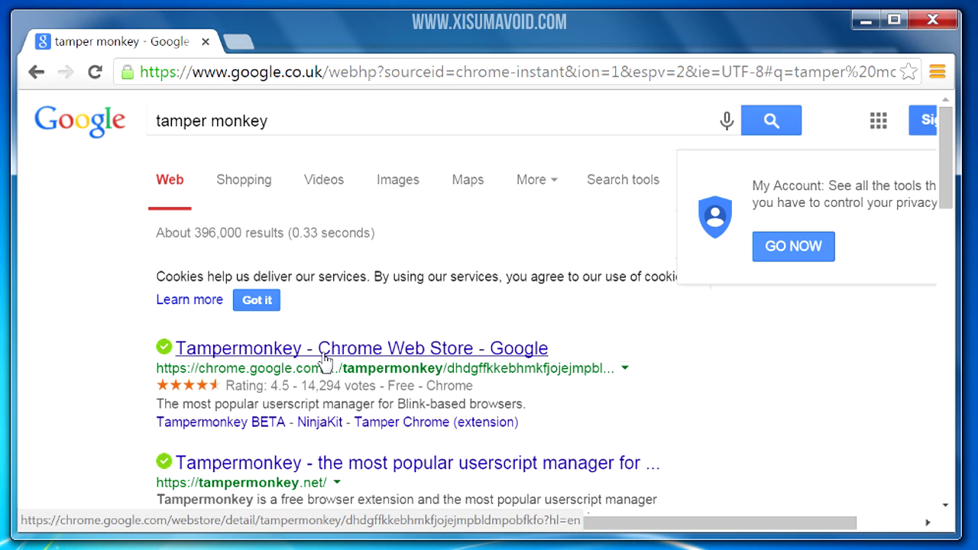
{"action": "left_click", "coordinate": [323, 358]}
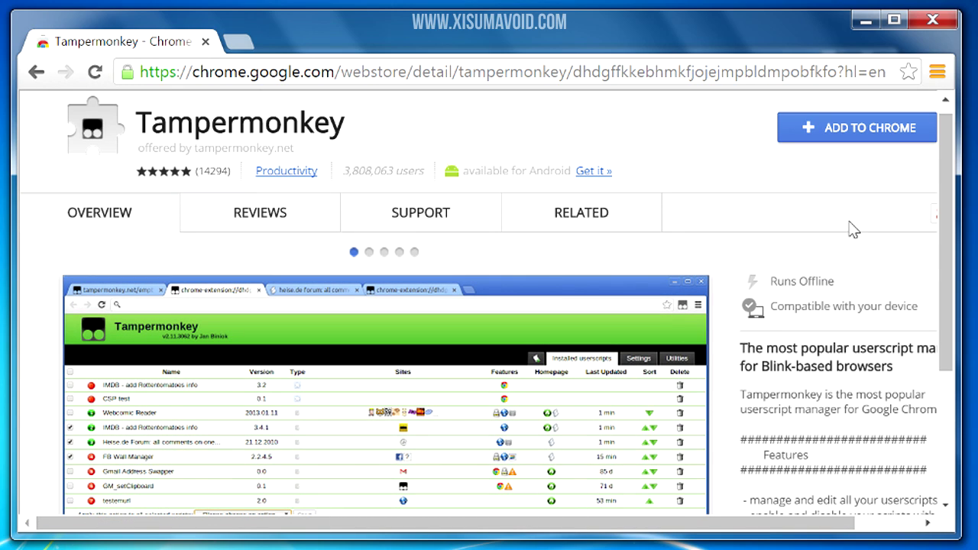
{"action": "left_click", "coordinate": [837, 127]}
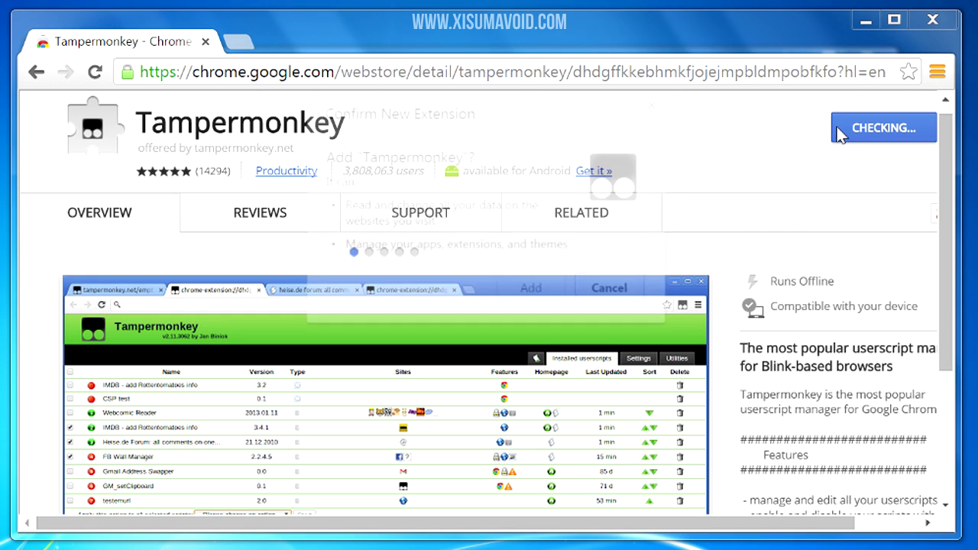
{"action": "left_click", "coordinate": [521, 291]}
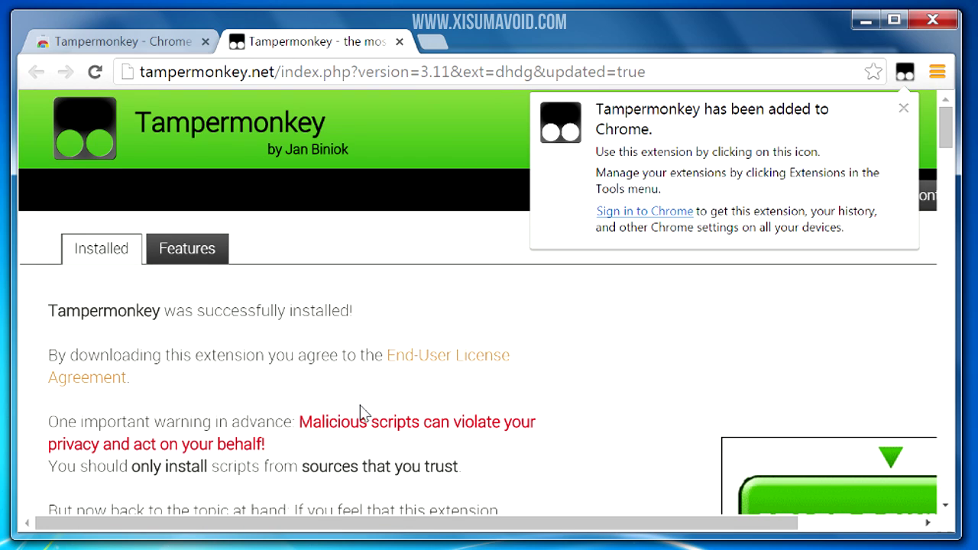
Step: Highlight Tampermonkey's malicious-scripts warning, scroll down, then clear the selection
{"action": "left_click_drag", "start_coordinate": [298, 422], "coordinate": [340, 450]}
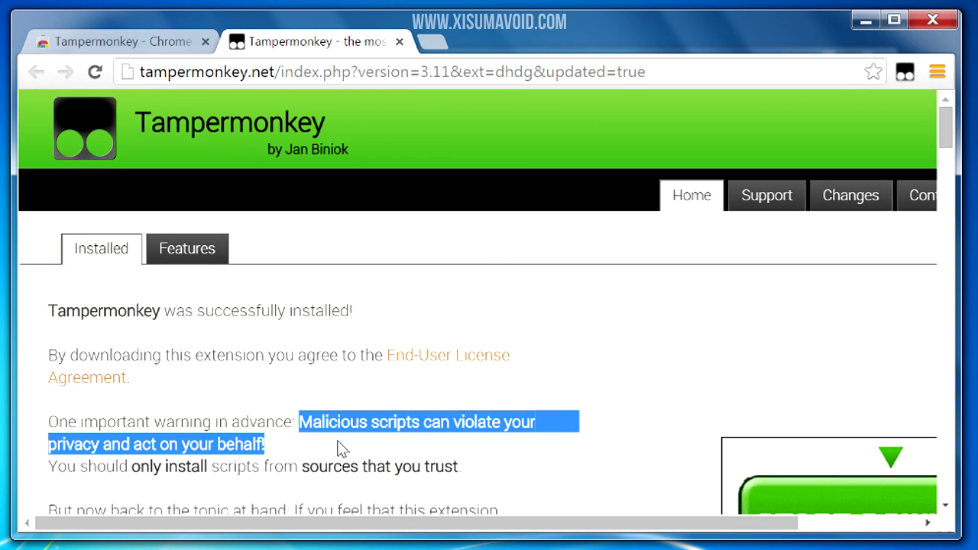
{"action": "scroll", "coordinate": [336, 442], "scroll_direction": "down", "scroll_amount": 2}
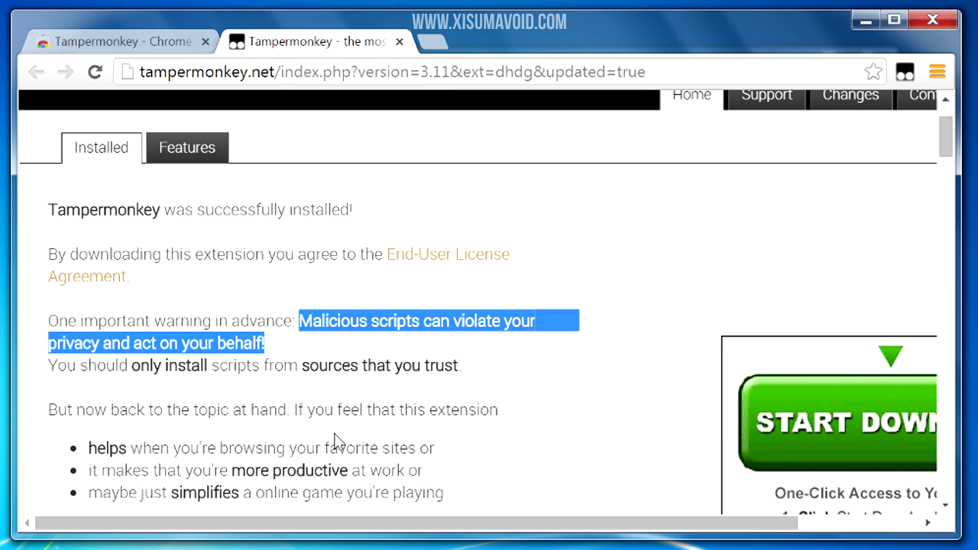
{"action": "left_click", "coordinate": [304, 358]}
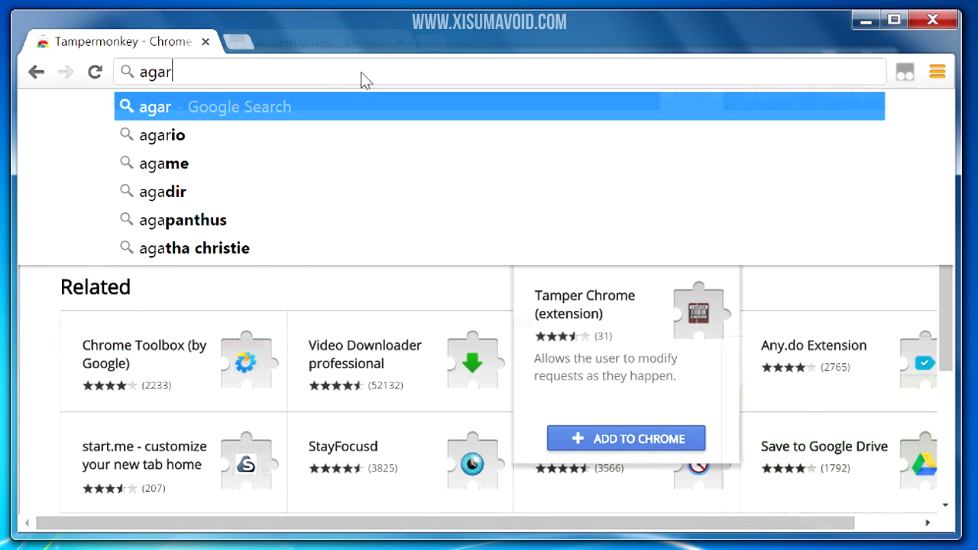
Step: Search 'agariomods' and go from the AGARIOMODS home page to the evergreen script page
{"action": "type", "text": "iom"}
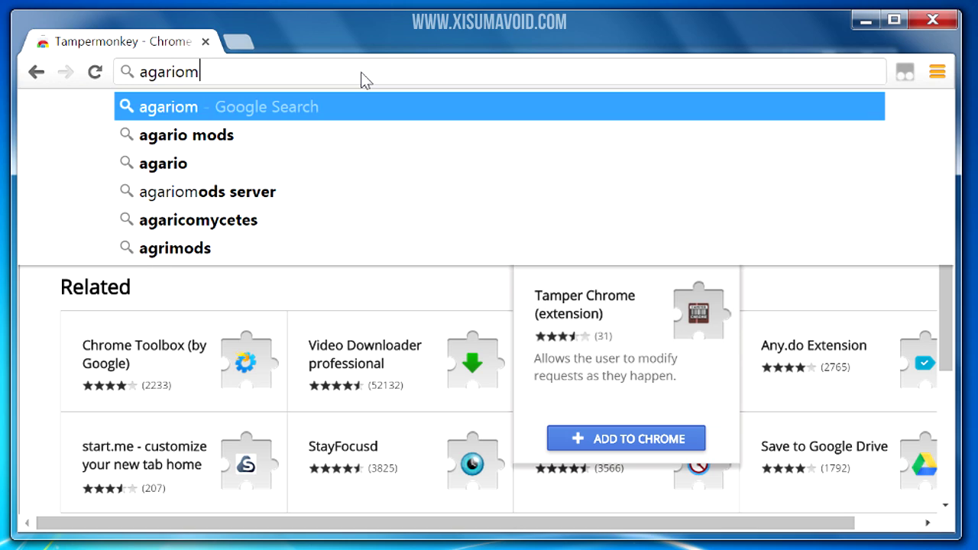
{"action": "type", "text": "ods"}
{"action": "key", "text": "Return"}
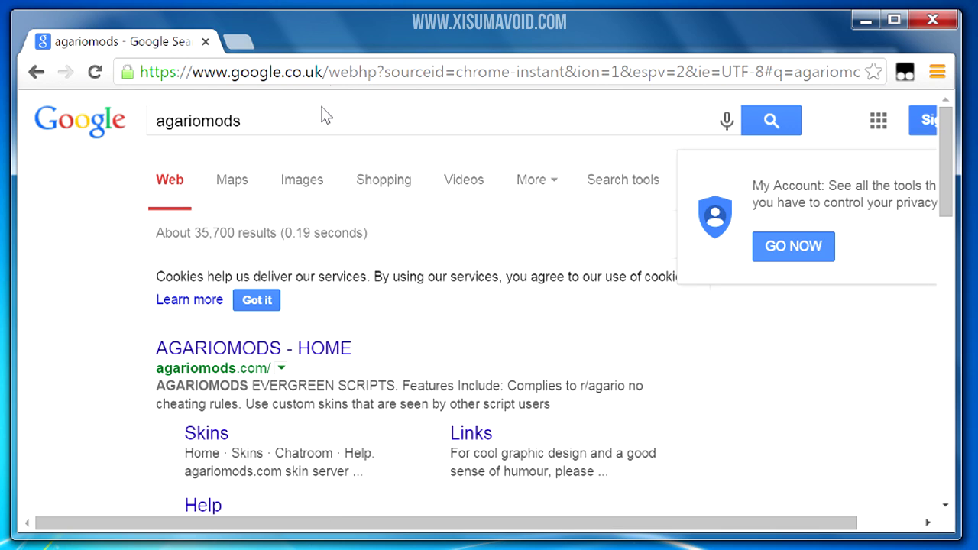
{"action": "left_click", "coordinate": [233, 348]}
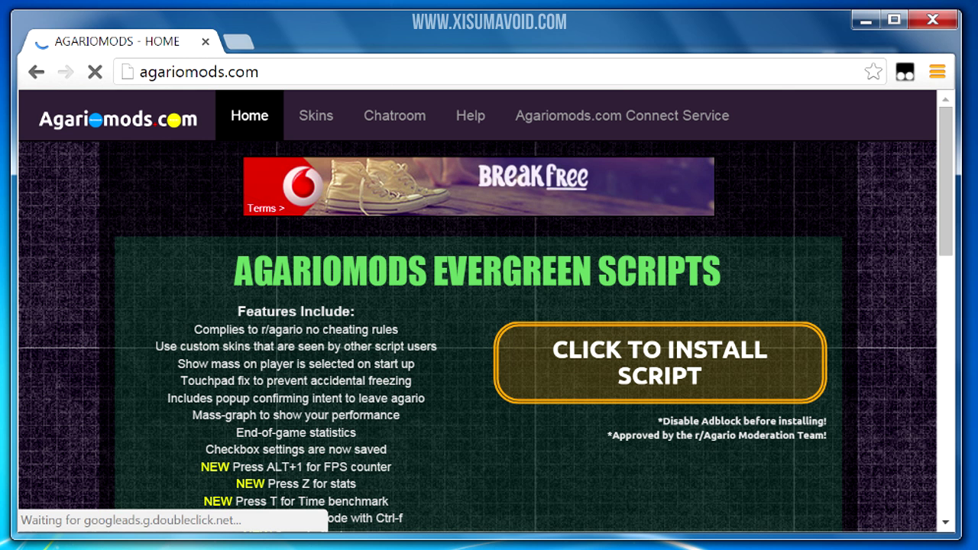
{"action": "left_click", "coordinate": [638, 375]}
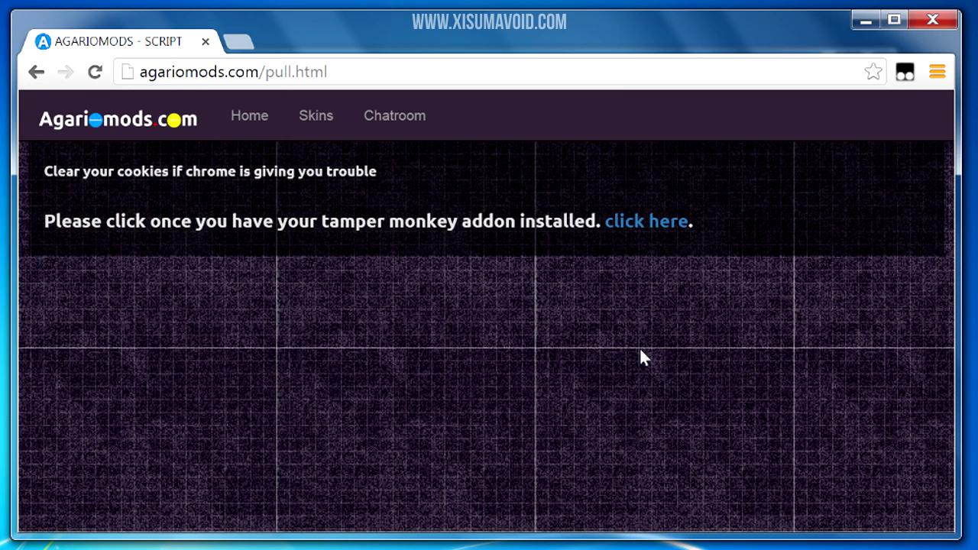
Step: Send the script to Tampermonkey and install AgarioMods evergreen v1.9.6
{"action": "left_click", "coordinate": [625, 223]}
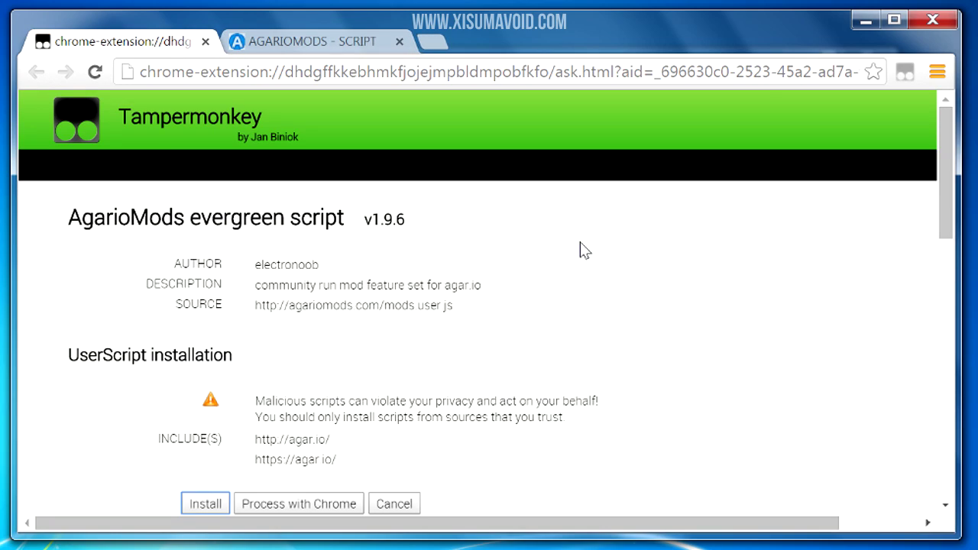
{"action": "left_click", "coordinate": [207, 505]}
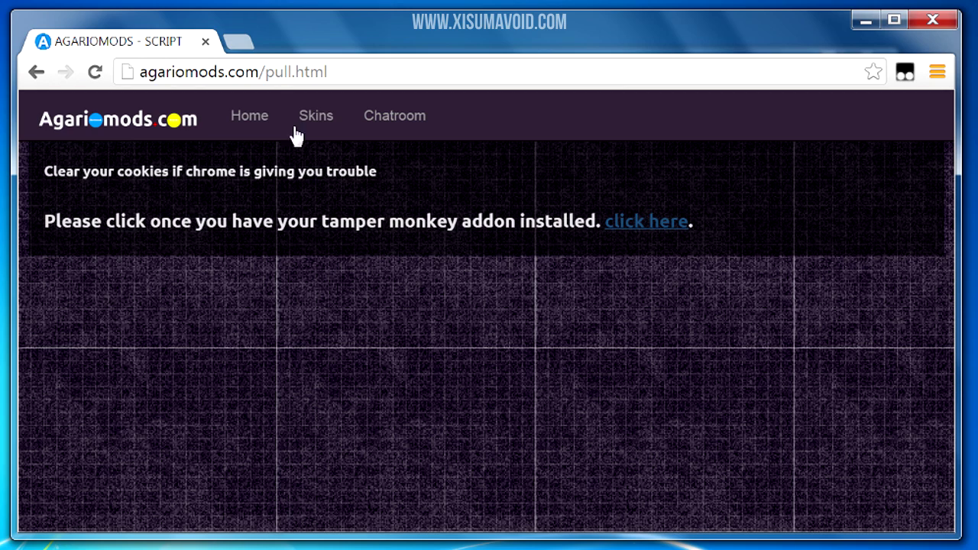
Step: Load agar.io and play a modded round, splitting the cell with Space
{"action": "left_click", "coordinate": [267, 71]}
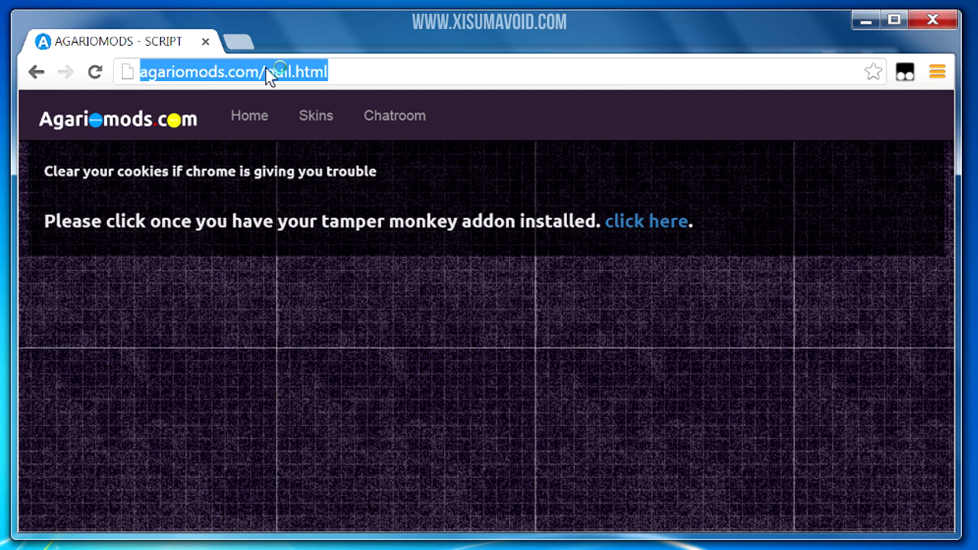
{"action": "type", "text": "agar.i"}
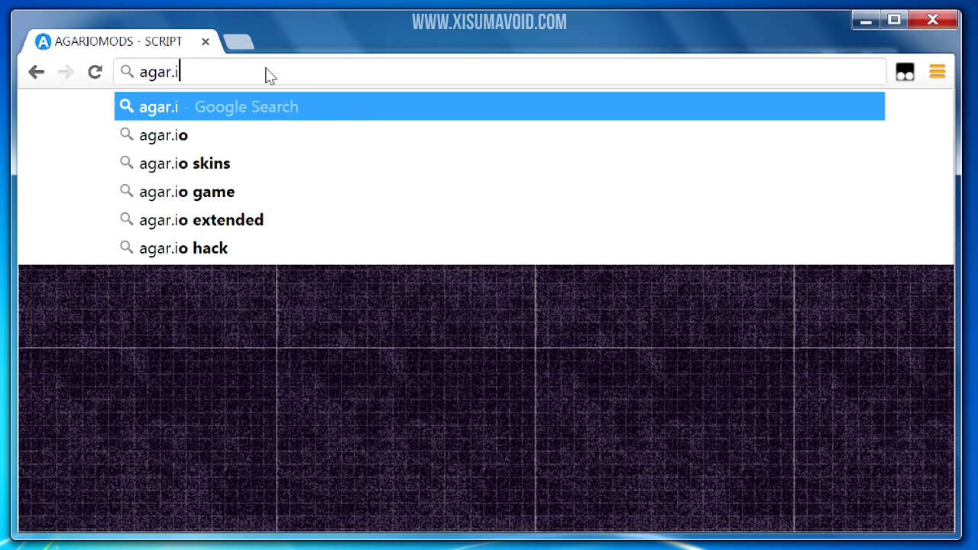
{"action": "type", "text": "o"}
{"action": "key", "text": "Return"}
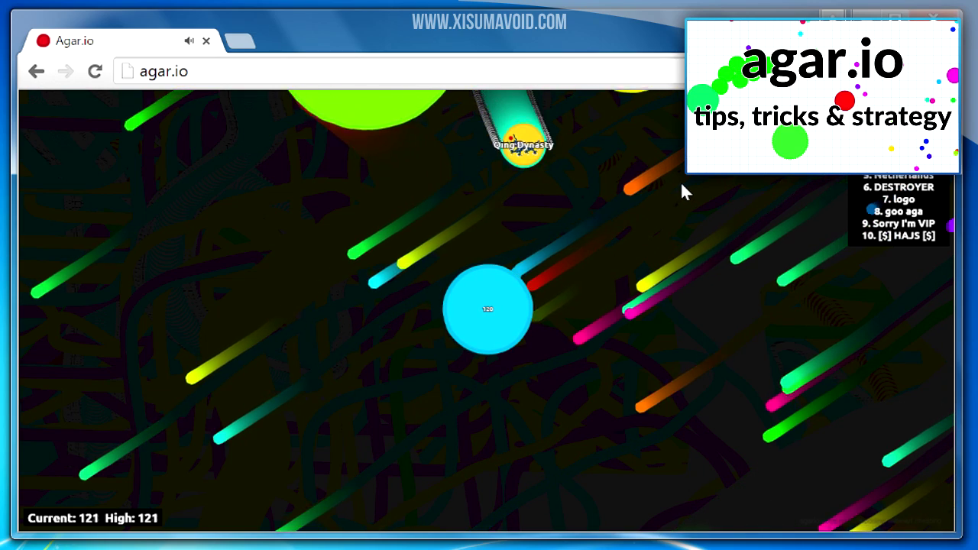
{"action": "key", "text": "space"}
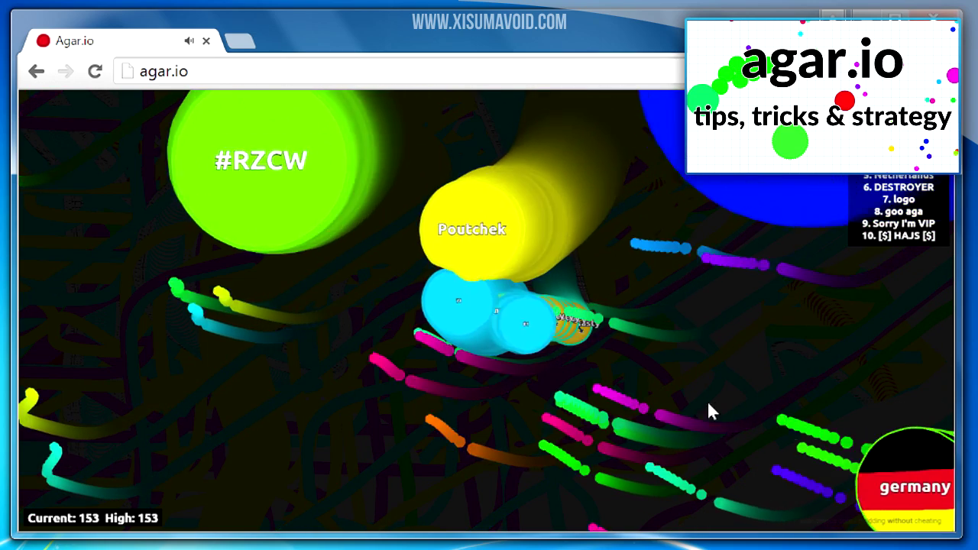